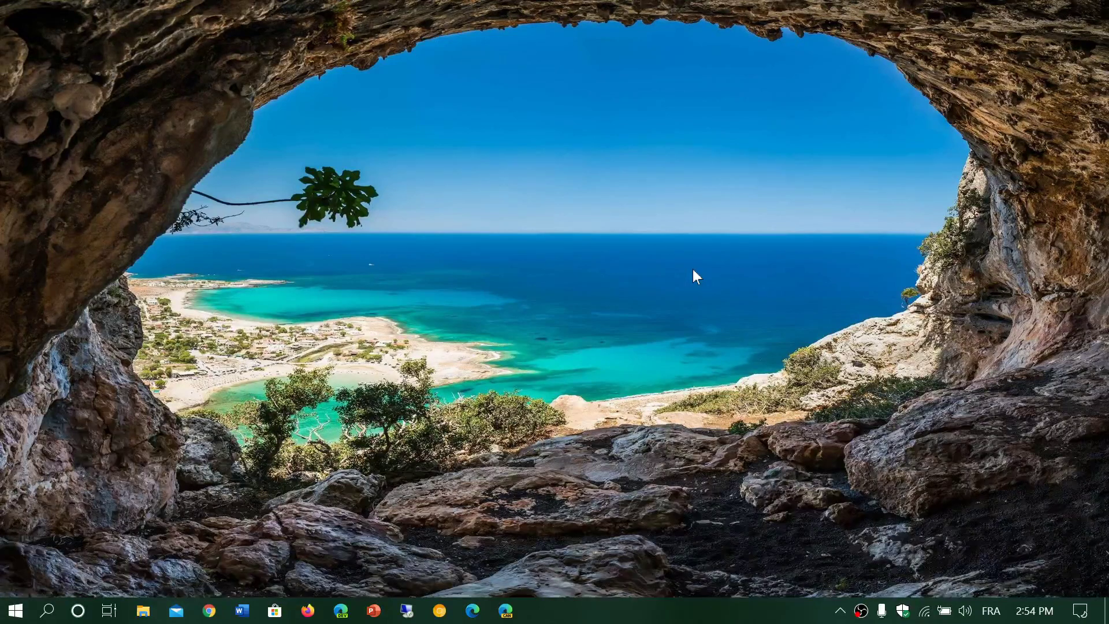
- Open Update & Security's Windows Update page from the Action Center's All settings
{"action": "left_click", "coordinate": [1080, 612]}
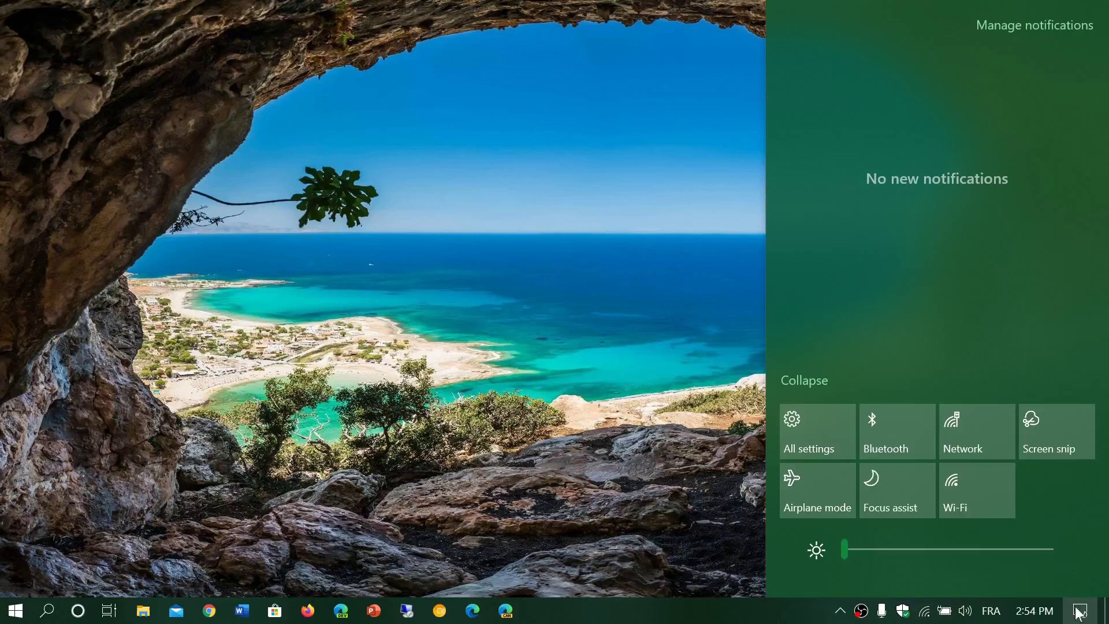
{"action": "left_click", "coordinate": [811, 428]}
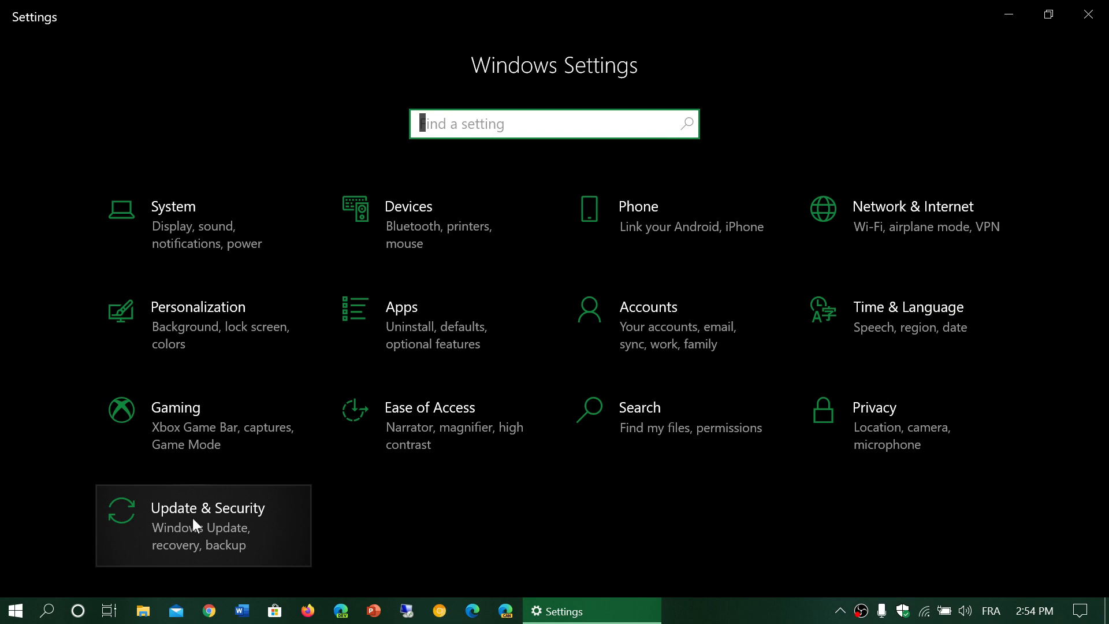
{"action": "left_click", "coordinate": [192, 518]}
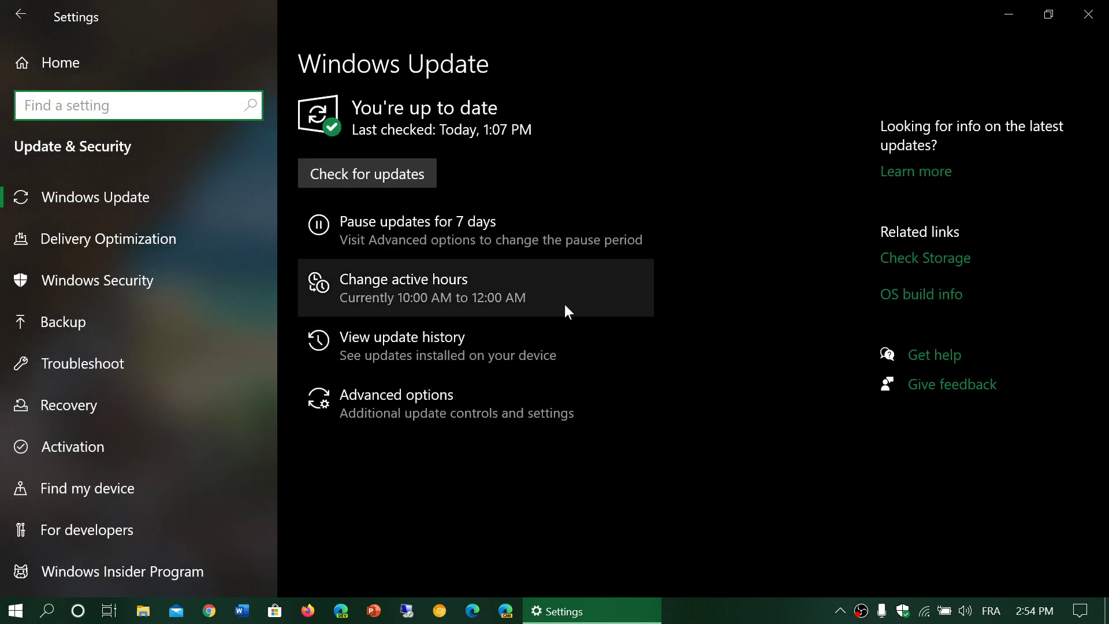
- View the June 2020 update history, then run winver to show Version 2004, build 19041.329
{"action": "left_click", "coordinate": [415, 339]}
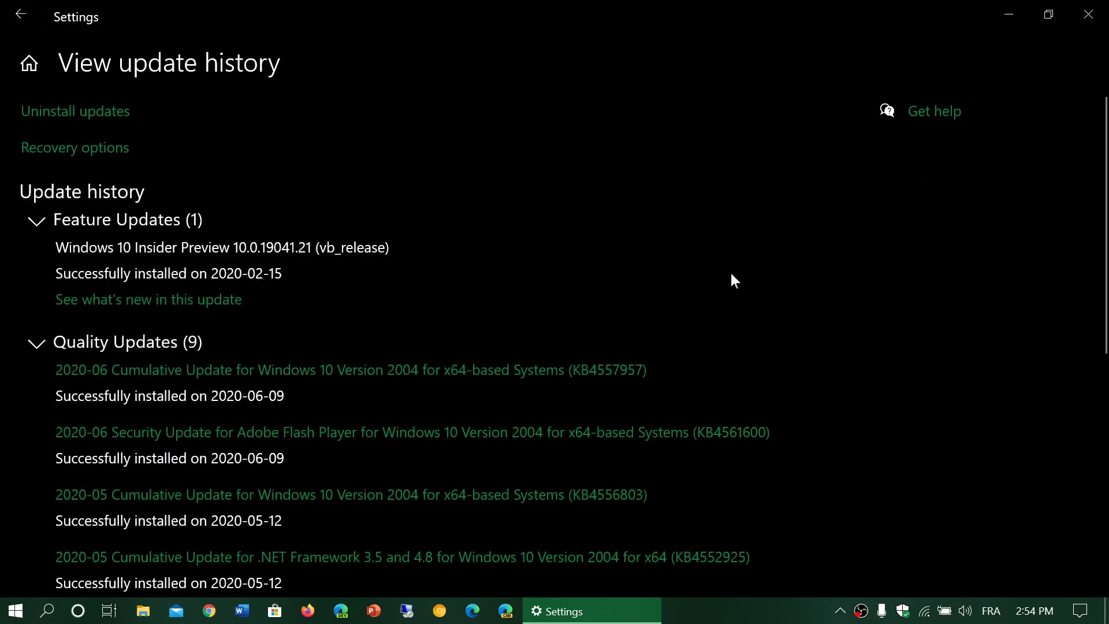
{"action": "scroll", "coordinate": [729, 271], "scroll_direction": "down", "scroll_amount": 1}
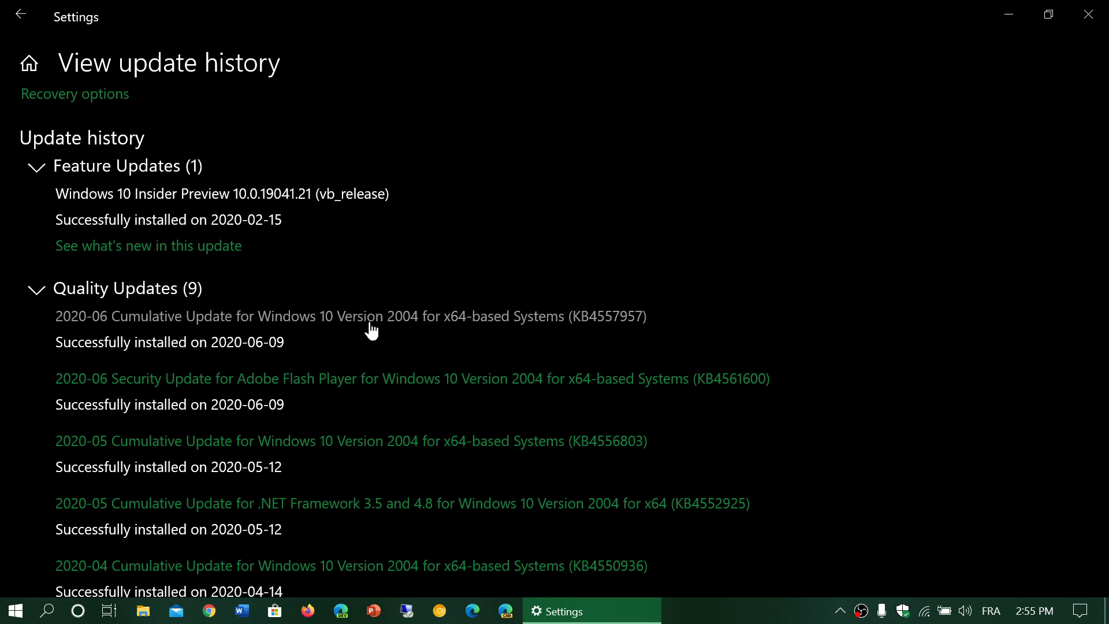
{"action": "left_click", "coordinate": [49, 611]}
{"action": "type", "text": "winve"}
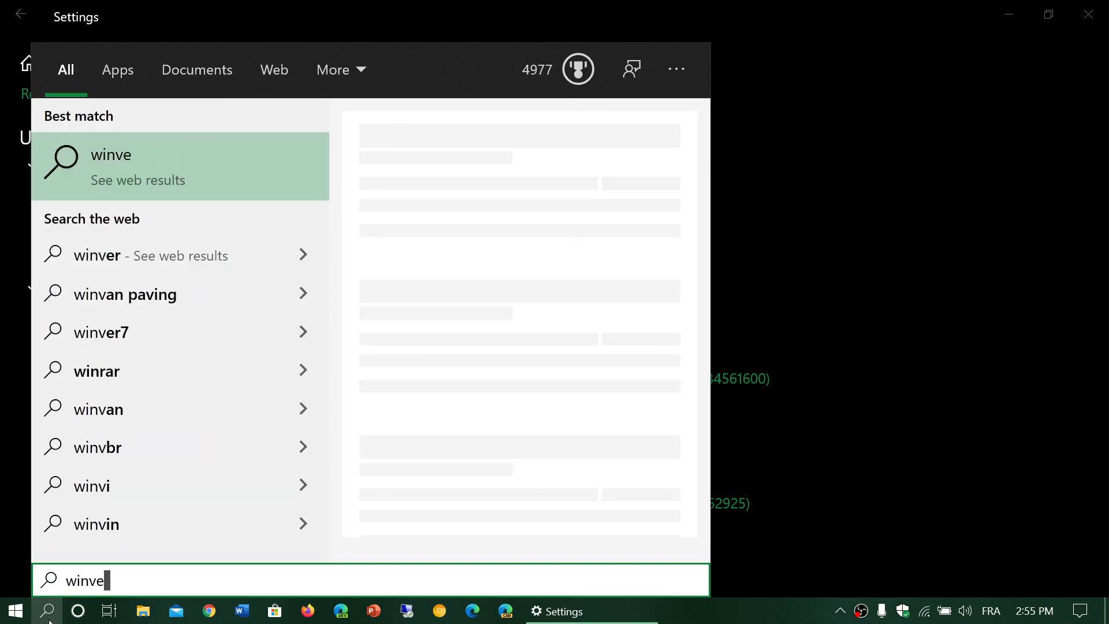
{"action": "type", "text": "r"}
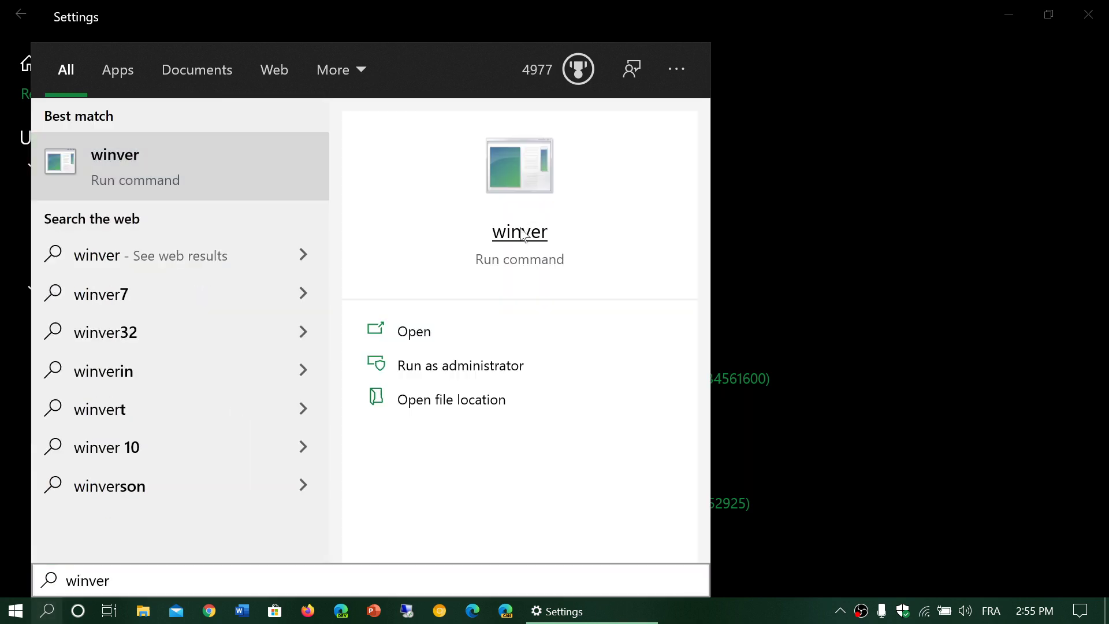
{"action": "key", "text": "Return"}
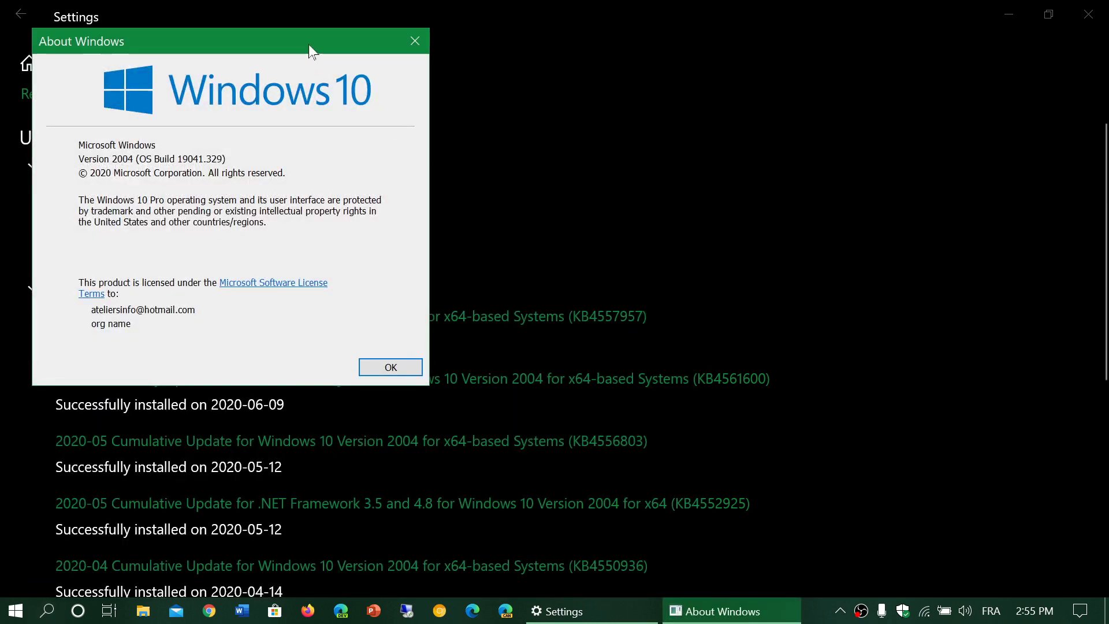
- Drag the About Windows dialog to the screen centre, then close it
{"action": "left_click_drag", "start_coordinate": [284, 40], "coordinate": [549, 134]}
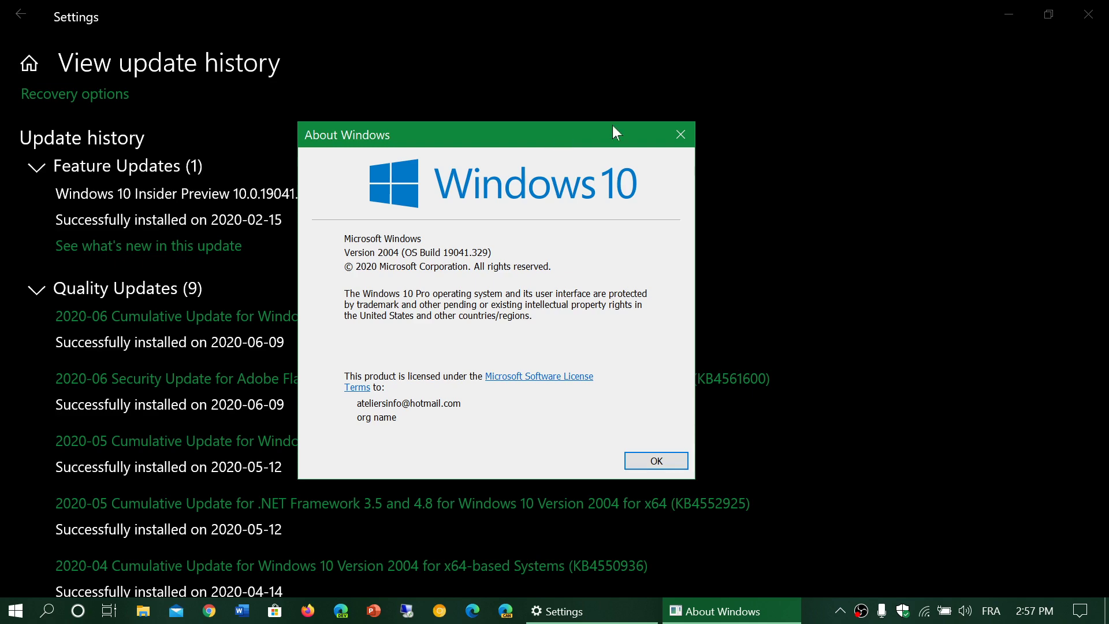
{"action": "left_click", "coordinate": [680, 134]}
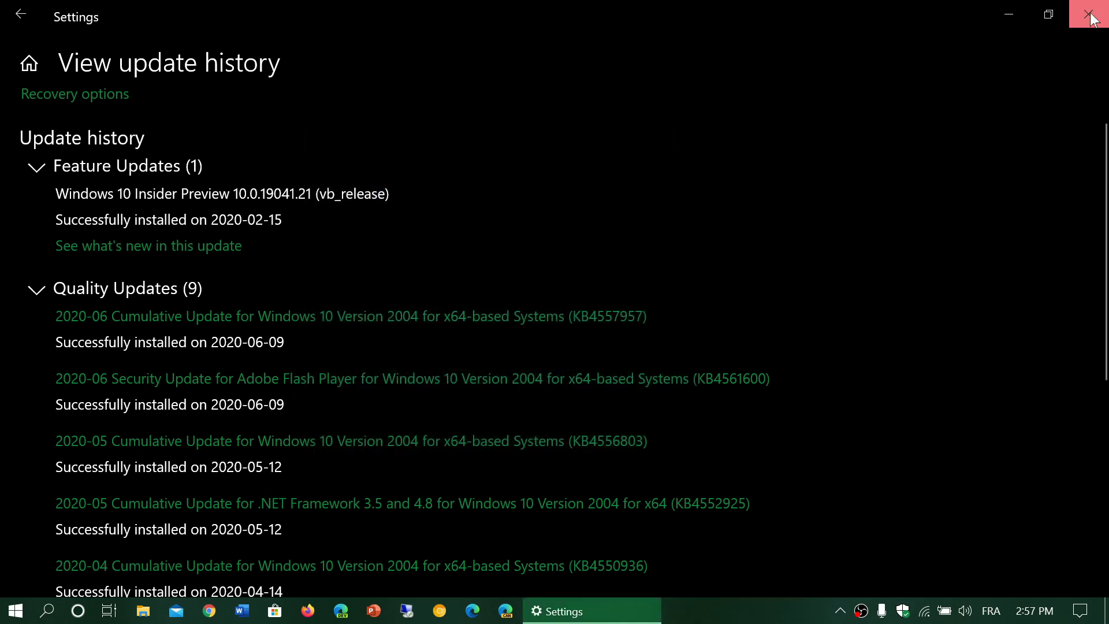
- Close the Settings window, leaving the empty Windows 10 desktop
{"action": "left_click", "coordinate": [1089, 13]}
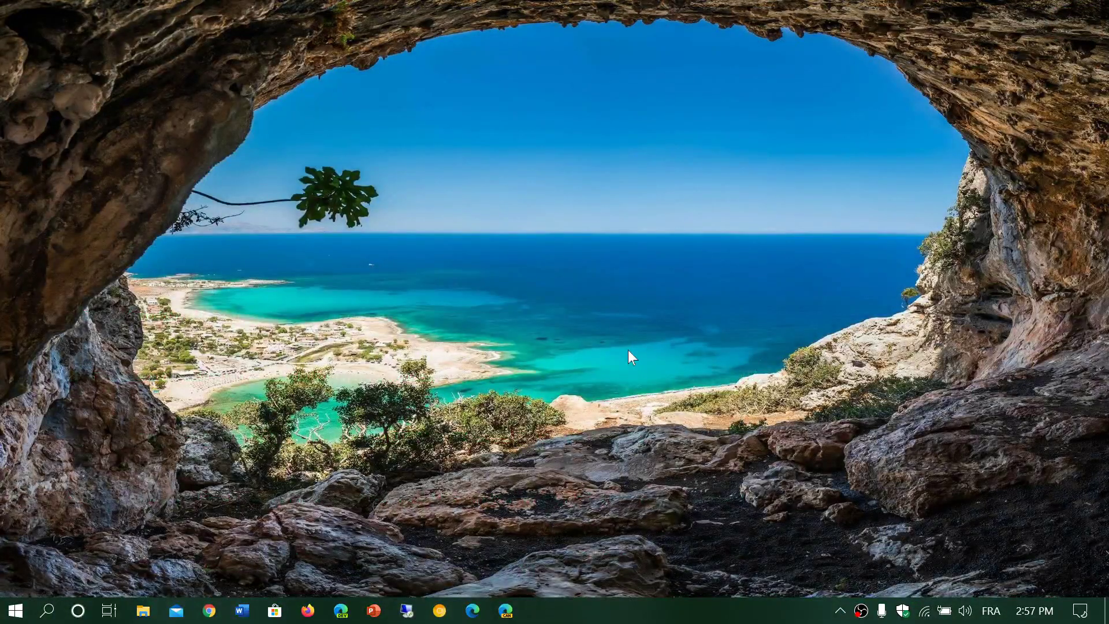